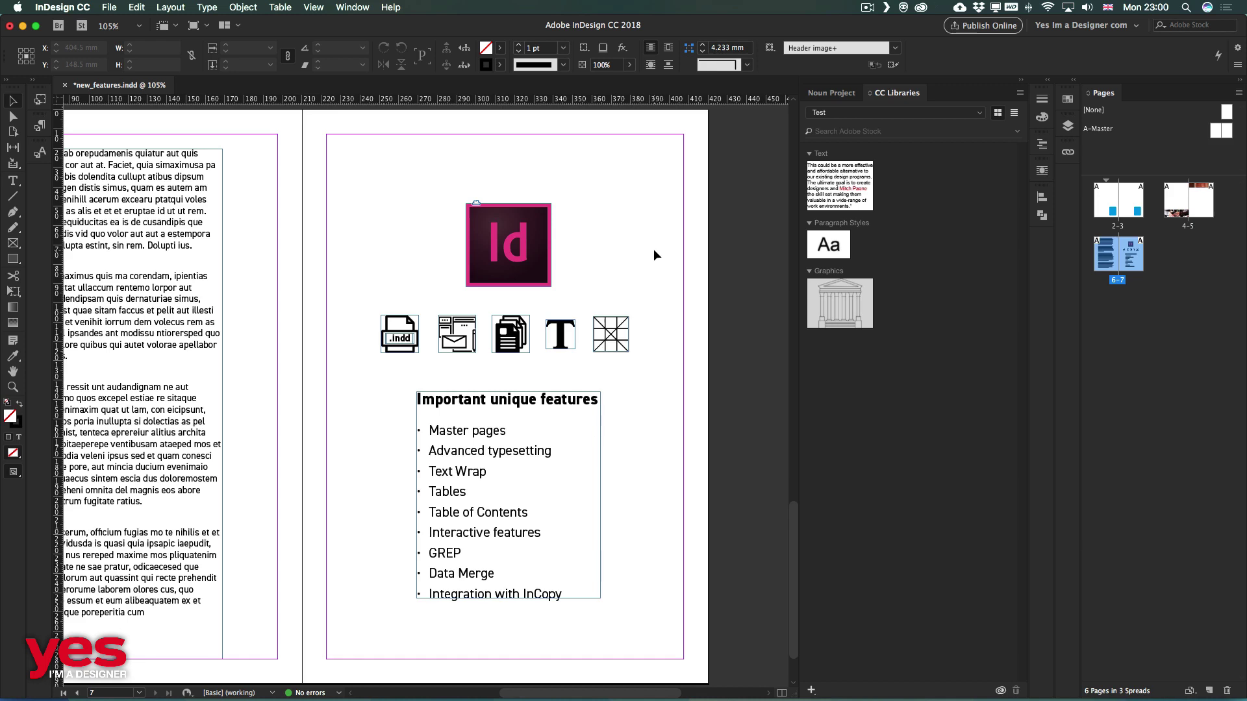
Step: Add the feature-list frame to CC Libraries as a text-only asset, creating Text 2
click(517, 440)
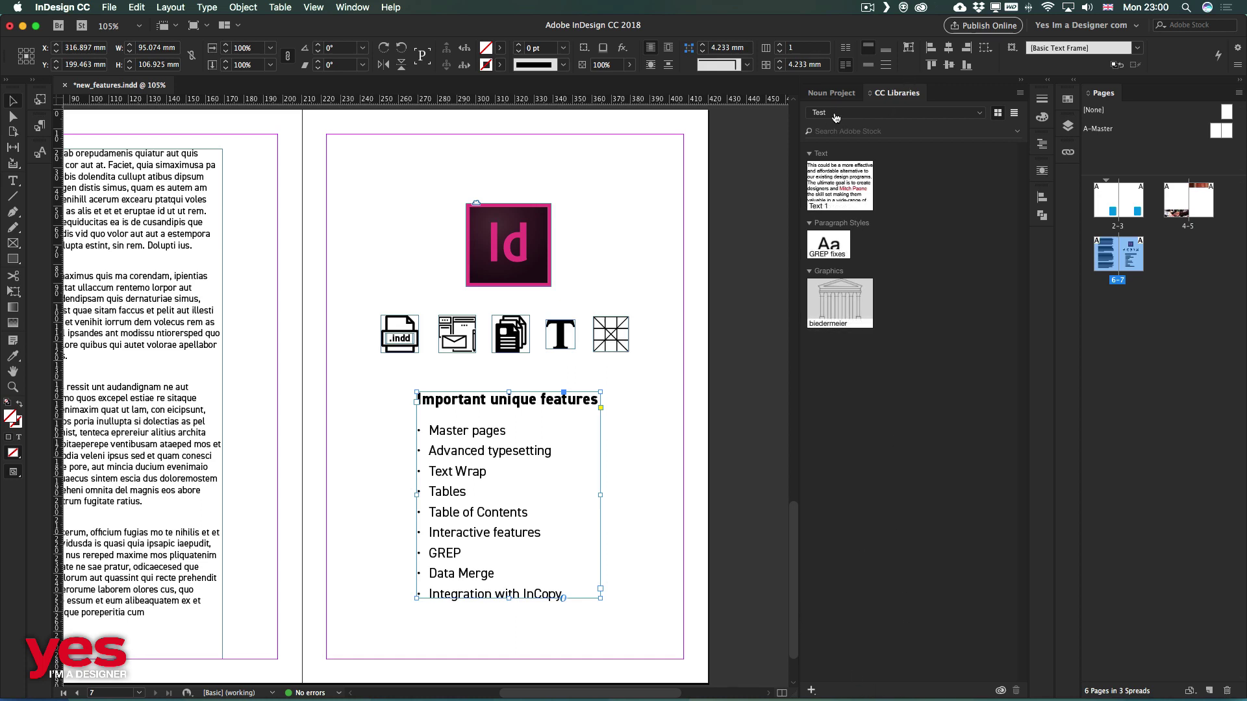
click(810, 690)
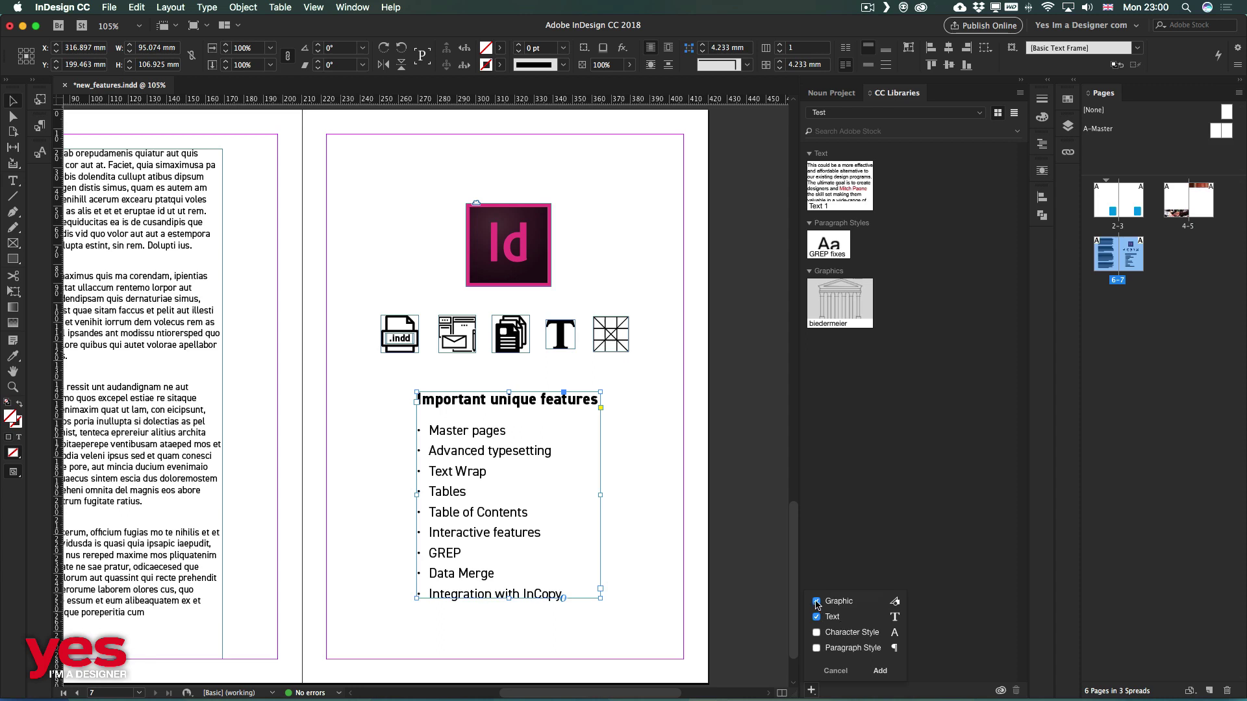
click(818, 602)
click(881, 672)
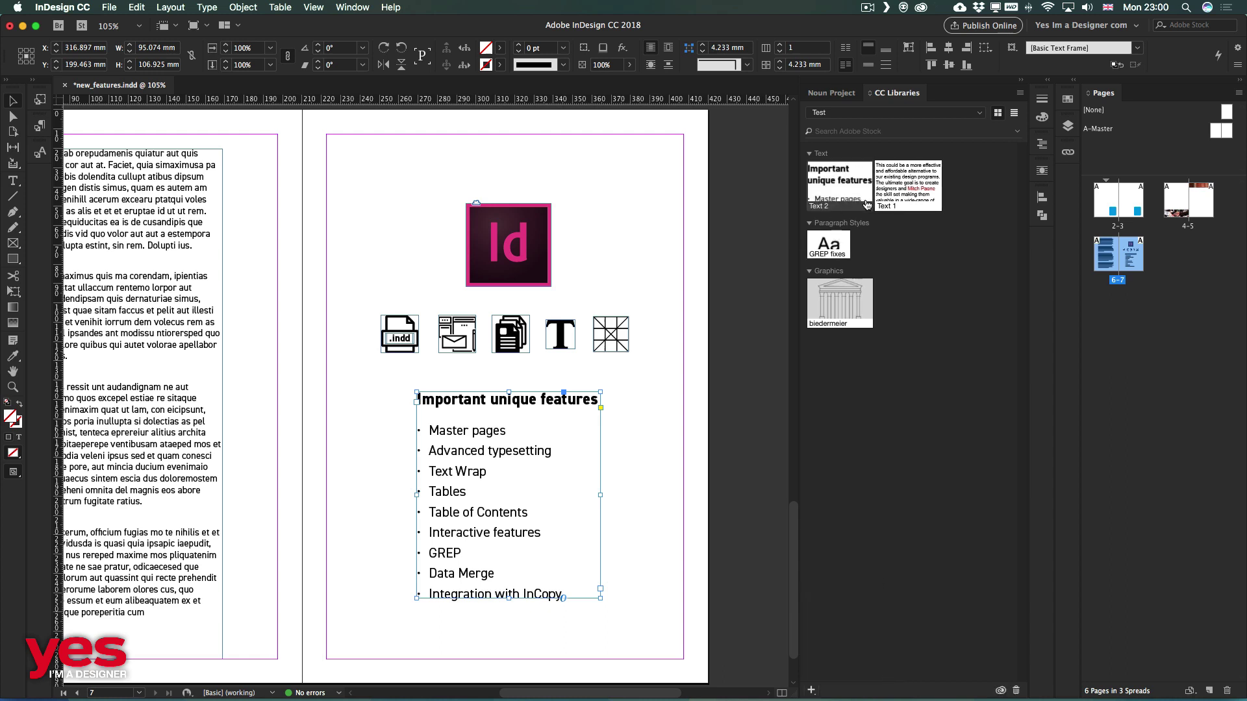
click(656, 251)
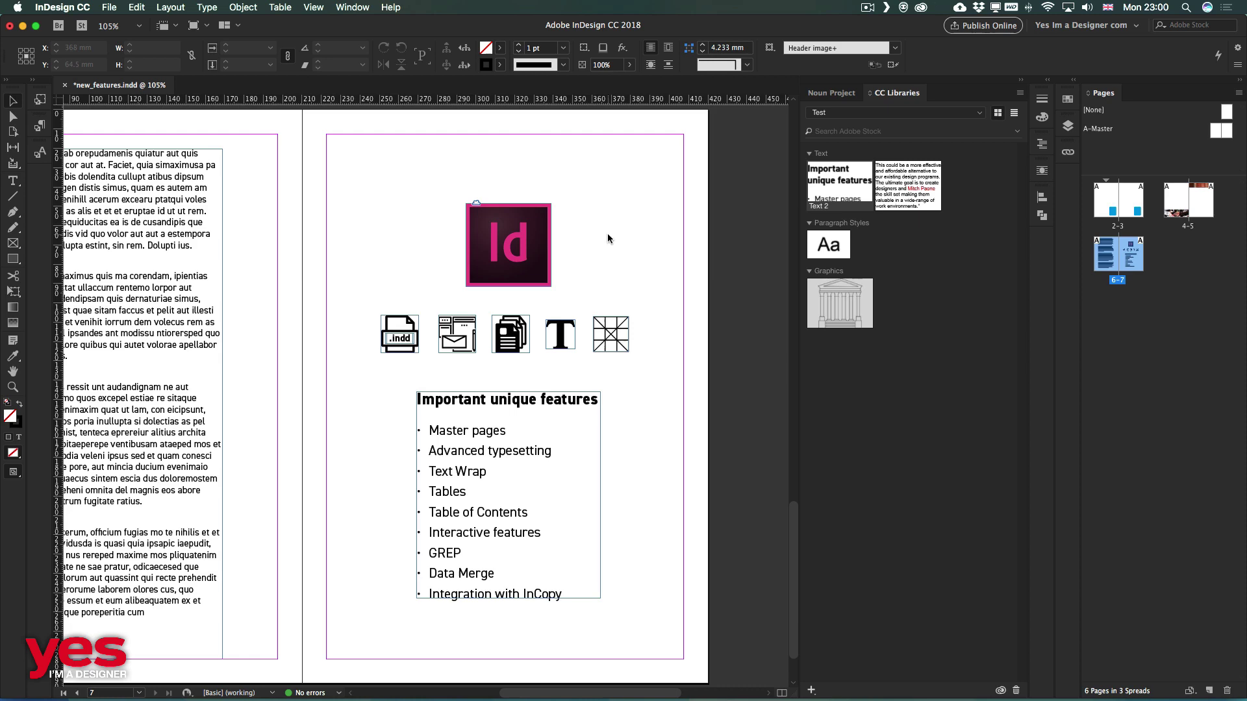
Step: Create a default new document and place the Text 2 features list, fitted to its text
key(super+n)
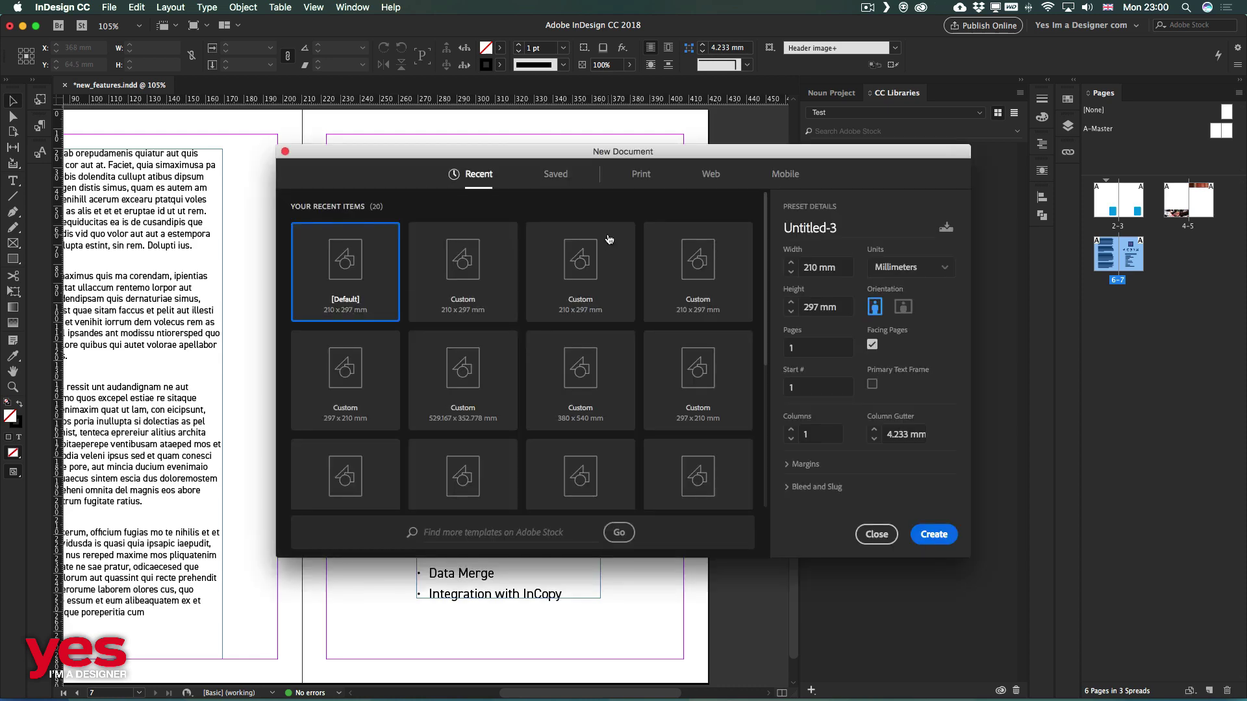
key(Return)
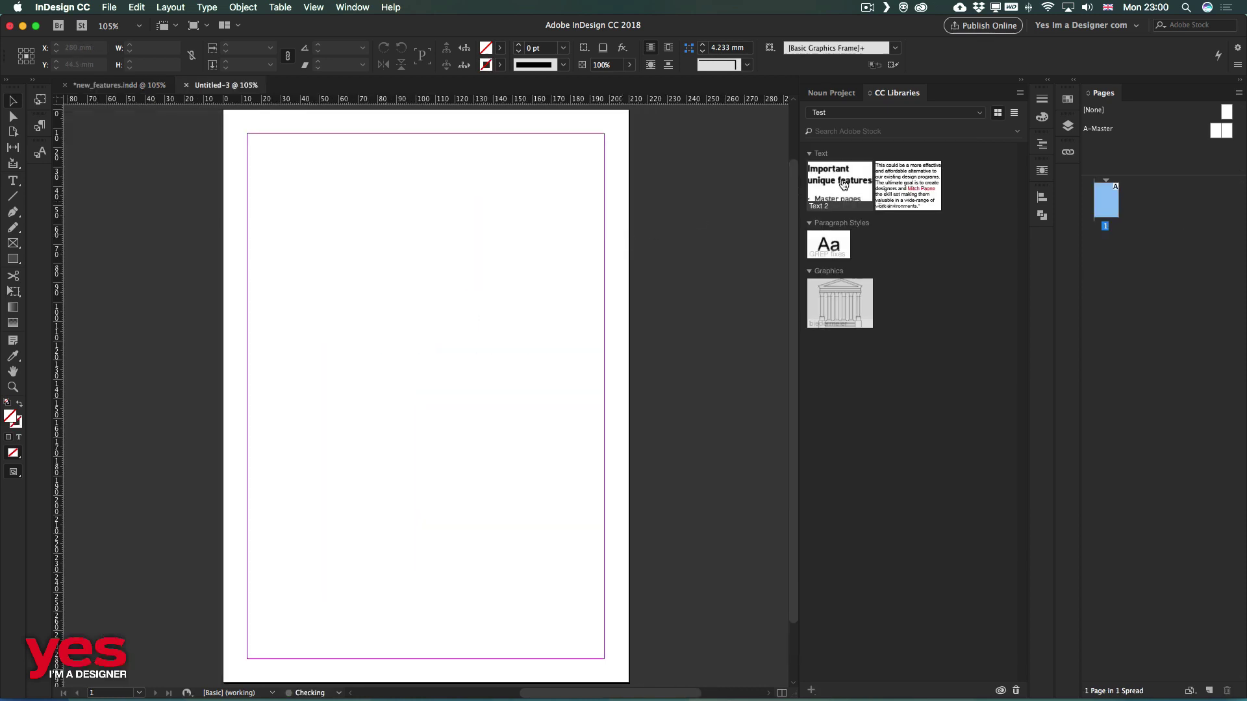
mouse_move(843, 185)
mouse_down()
mouse_move(415, 221)
mouse_move(326, 204)
mouse_up()
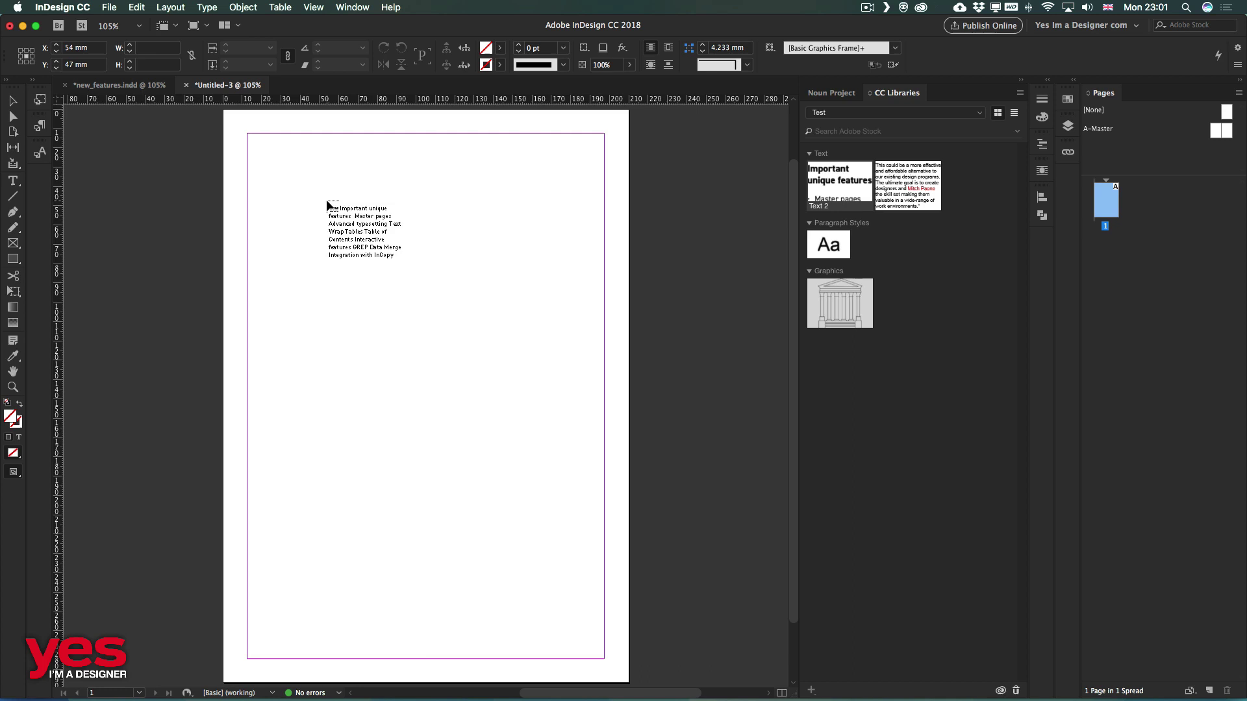
click(326, 203)
double_click(603, 658)
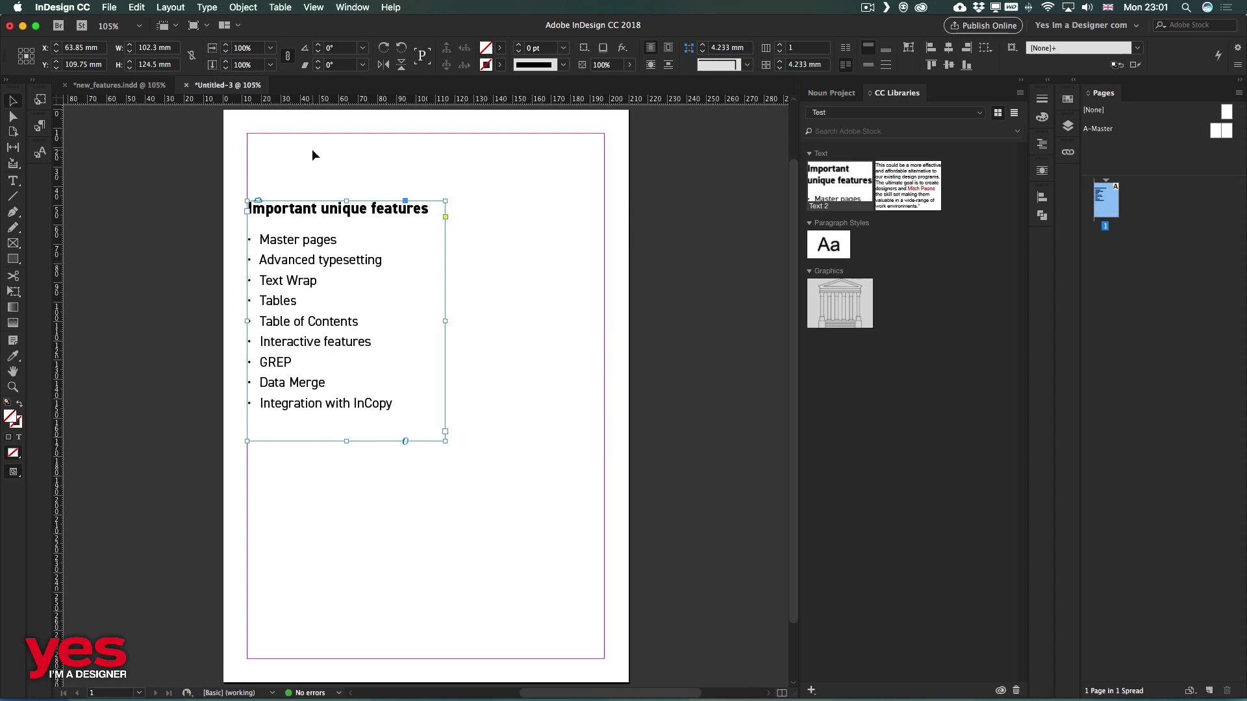
Step: In new_features.indd, place the Text 2 library features list on the page
click(100, 84)
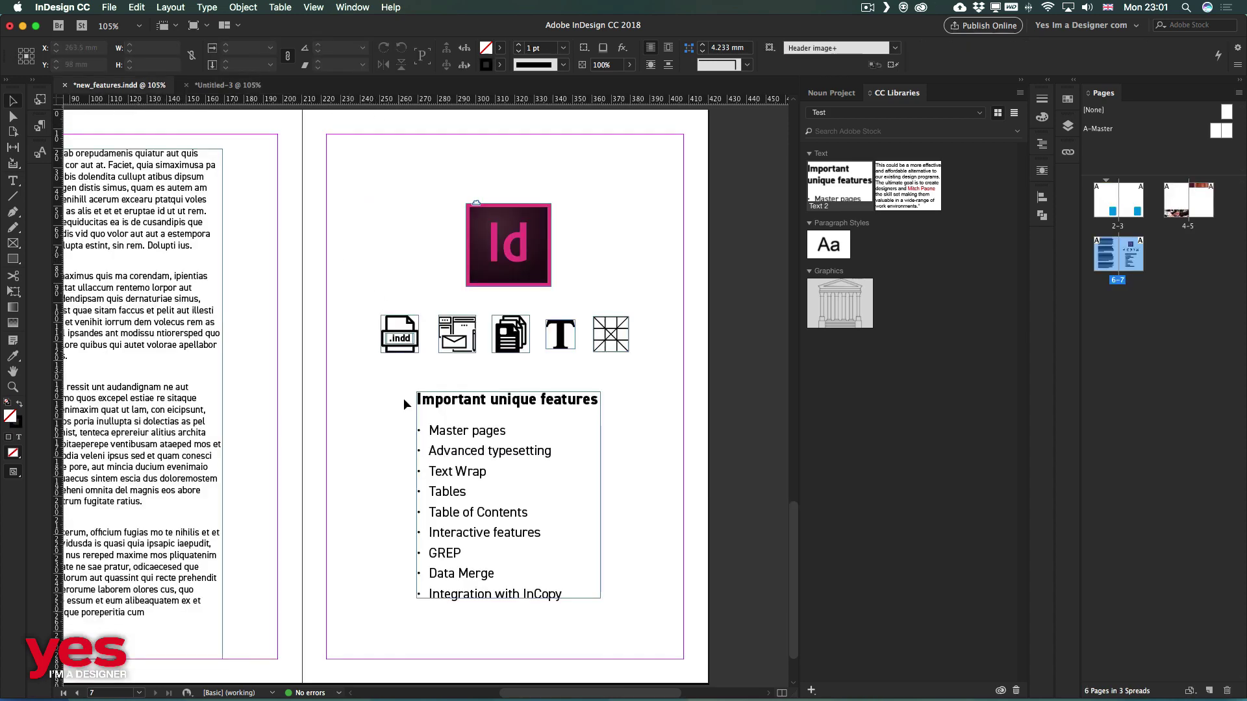
click(536, 443)
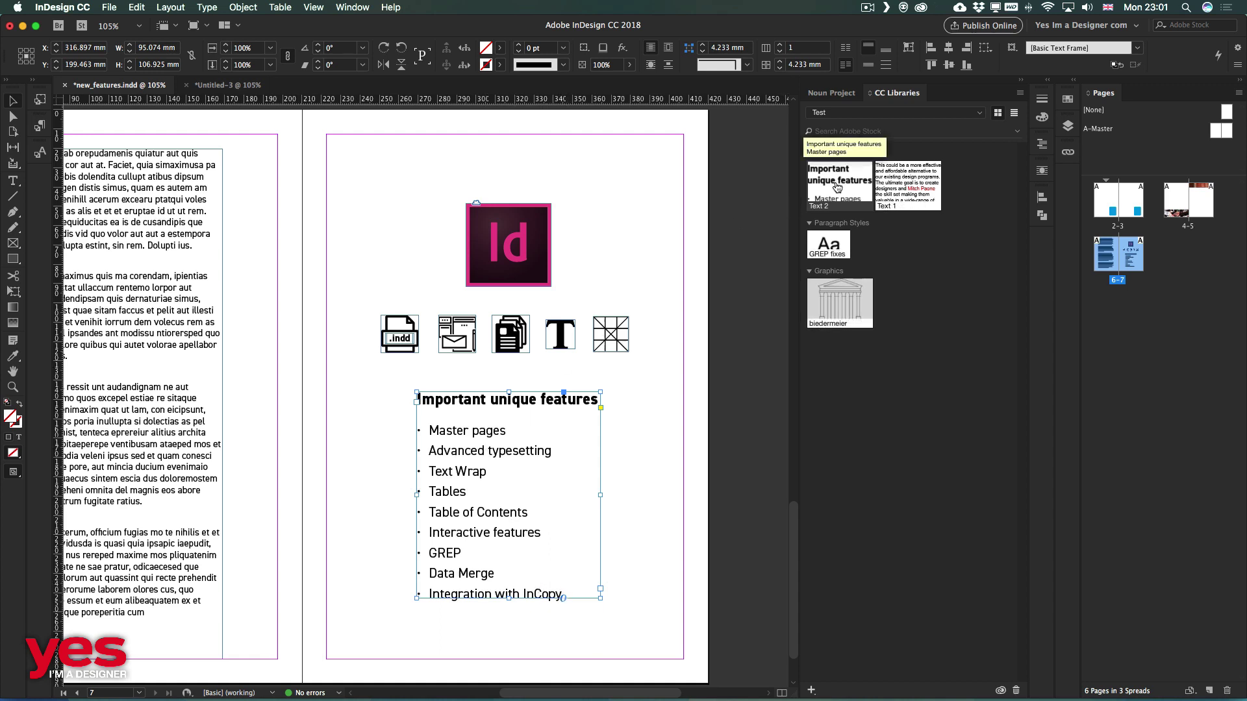
scroll(659, 434, right, 2)
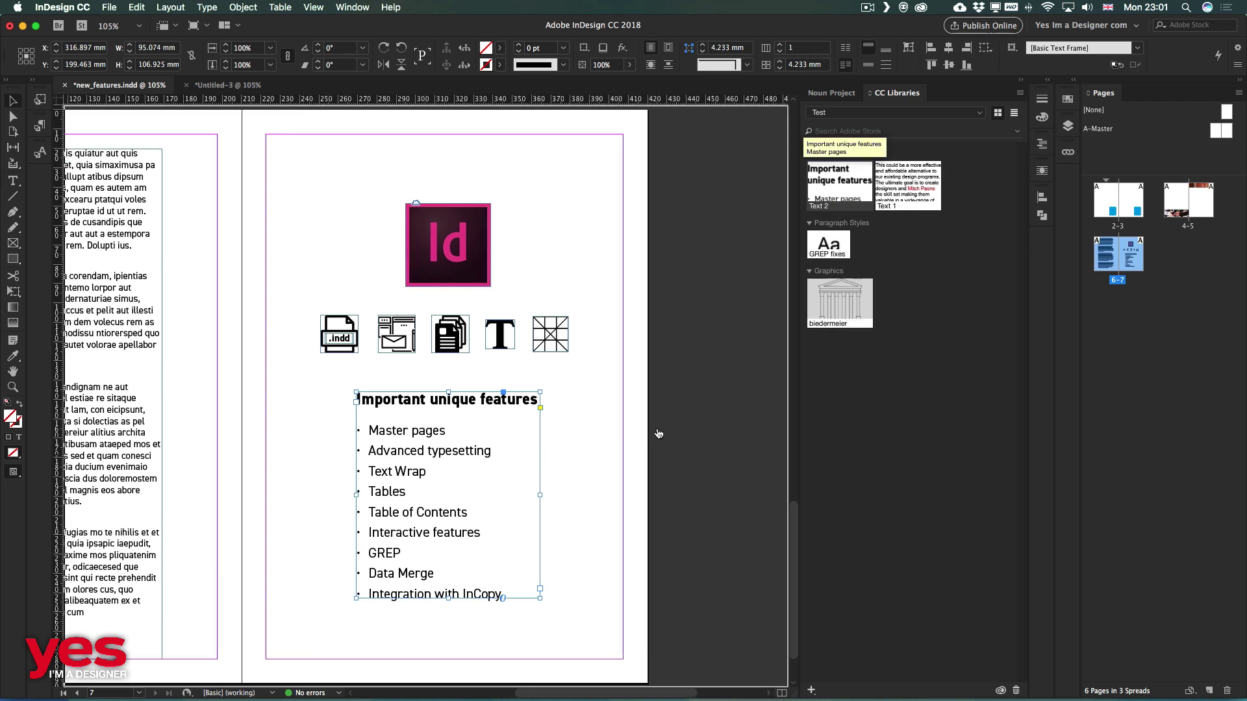
click(575, 409)
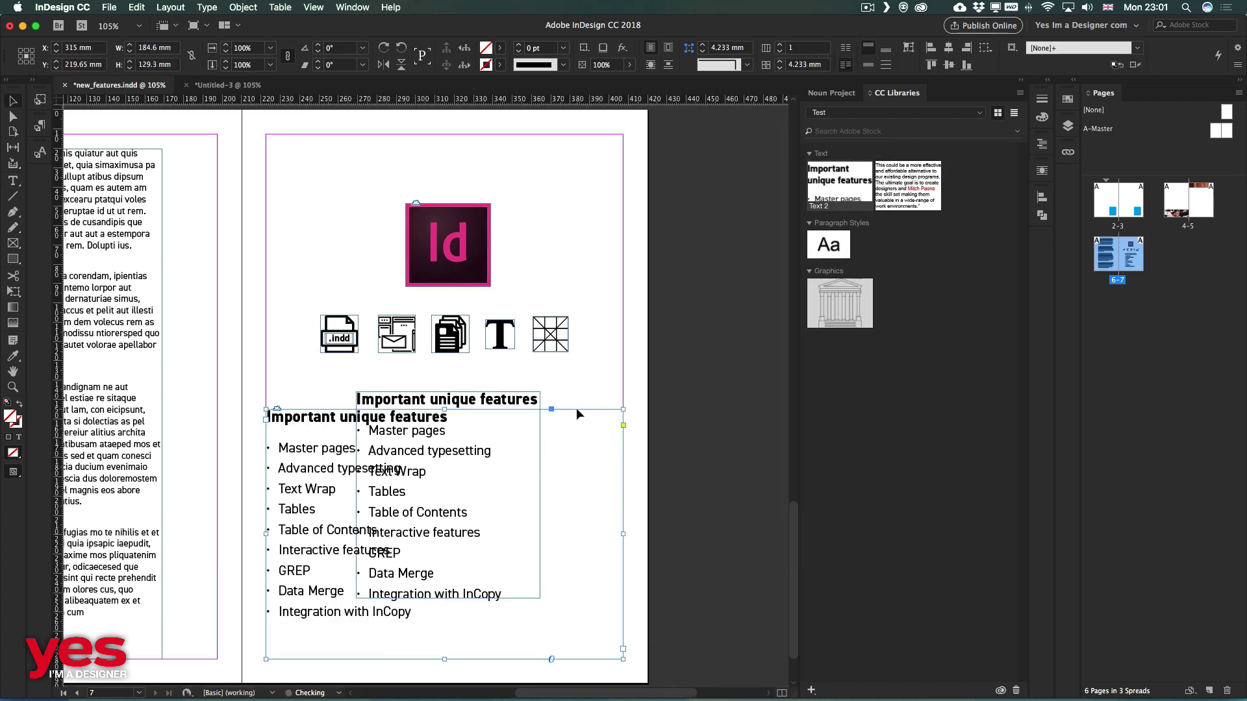
click(576, 408)
Step: Narrow the placed list frame and move it beneath the icon row
click(499, 500)
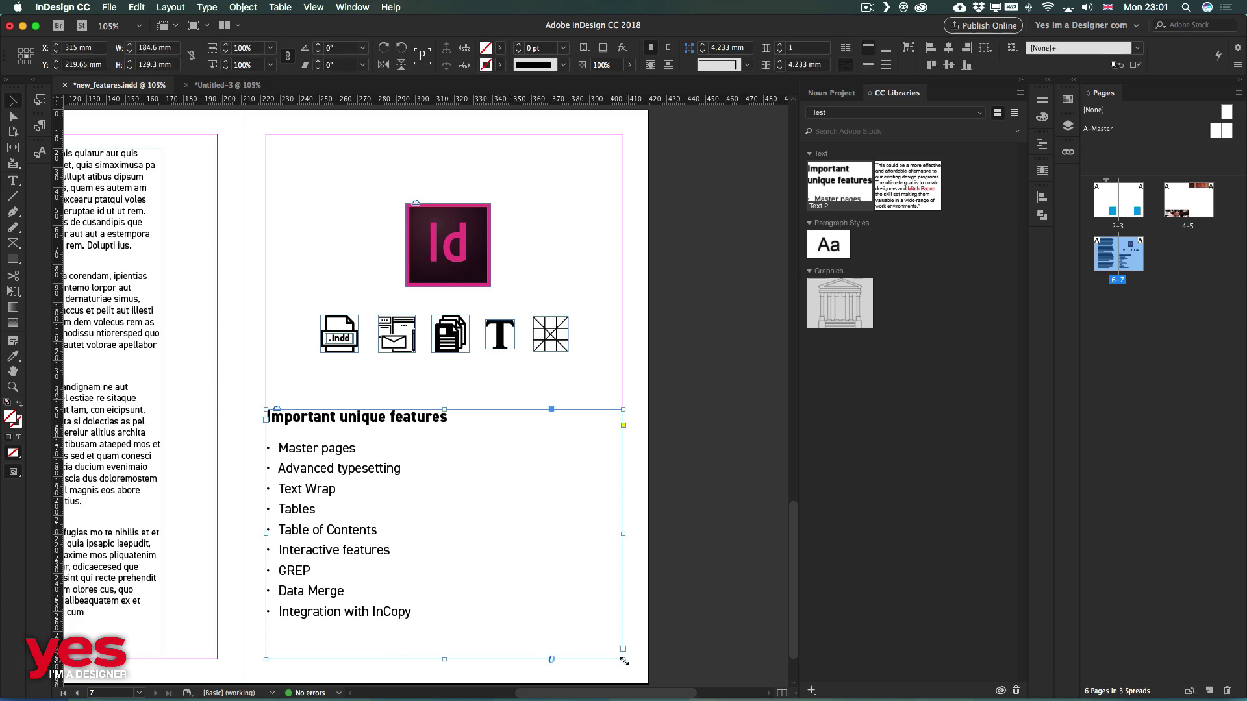
drag(622, 659, 448, 632)
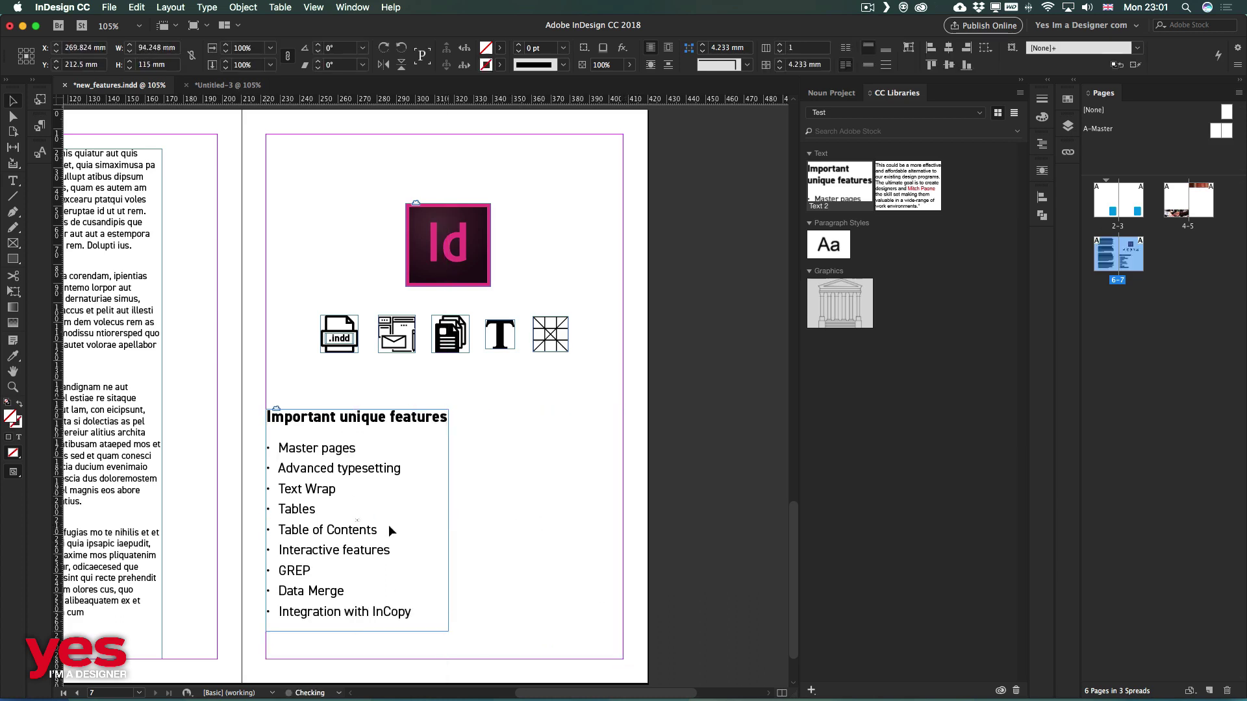
drag(344, 530, 431, 515)
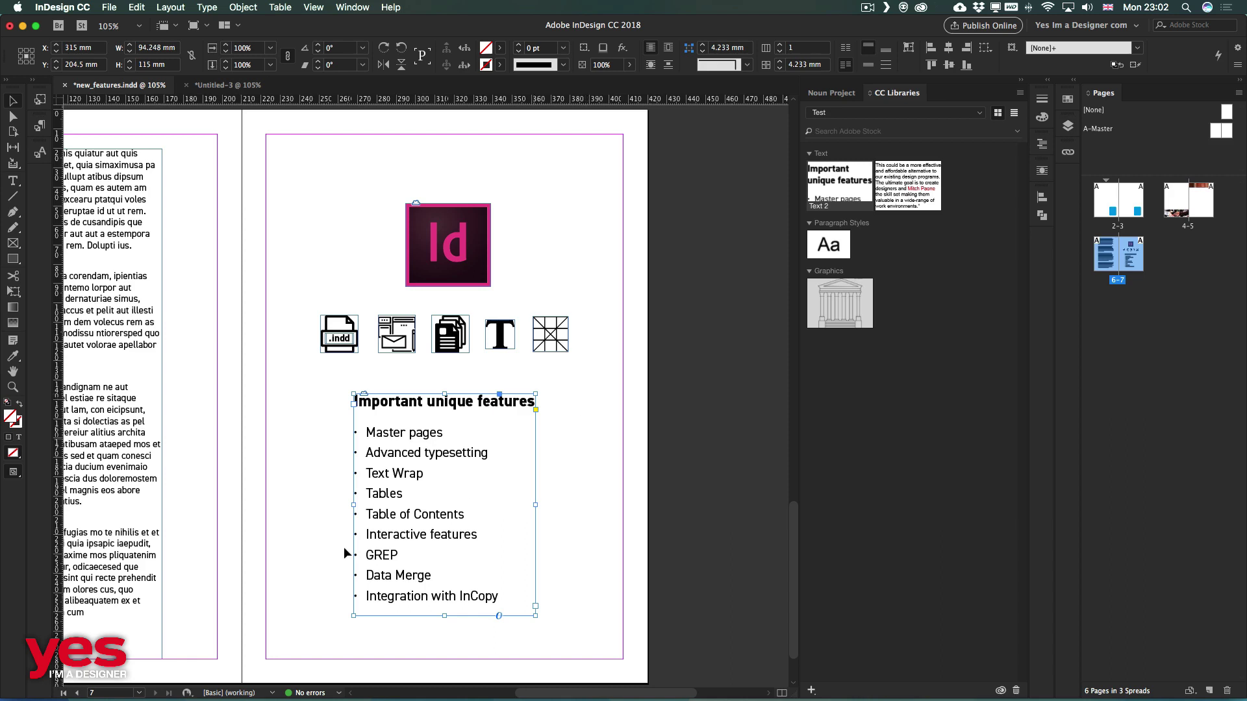
Step: Open the Text 2 library asset for editing
click(326, 394)
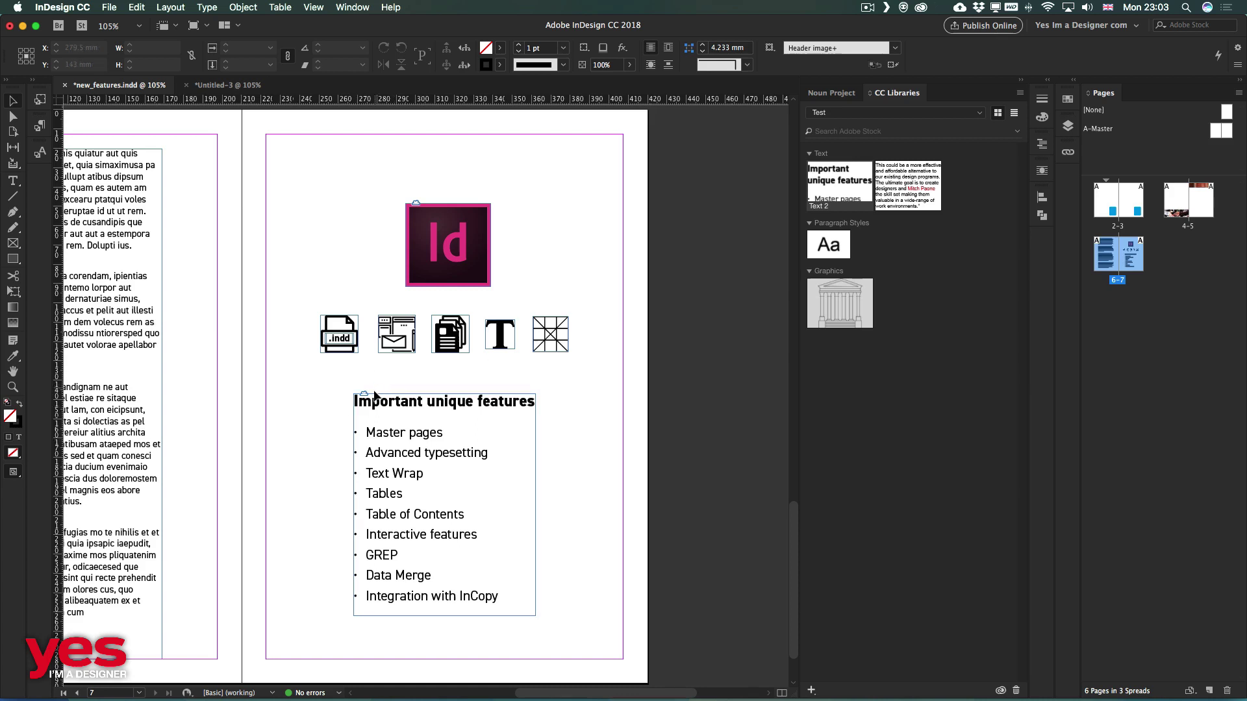
right_click(829, 188)
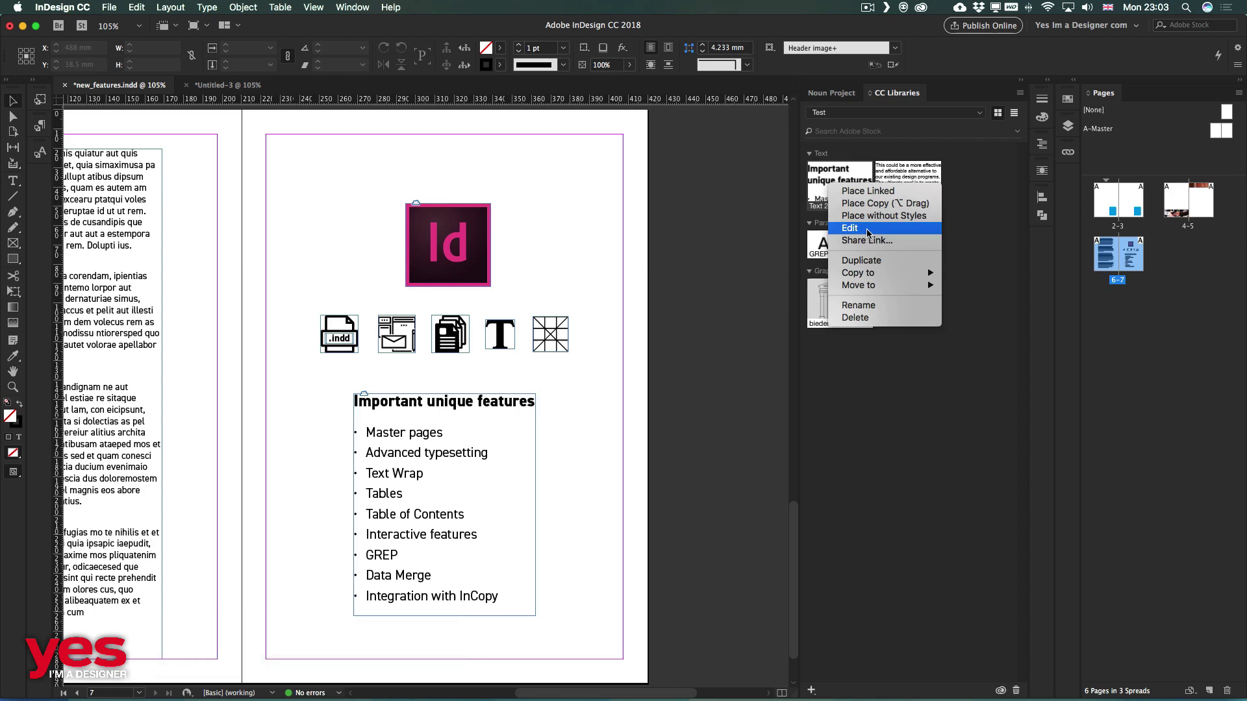
click(869, 231)
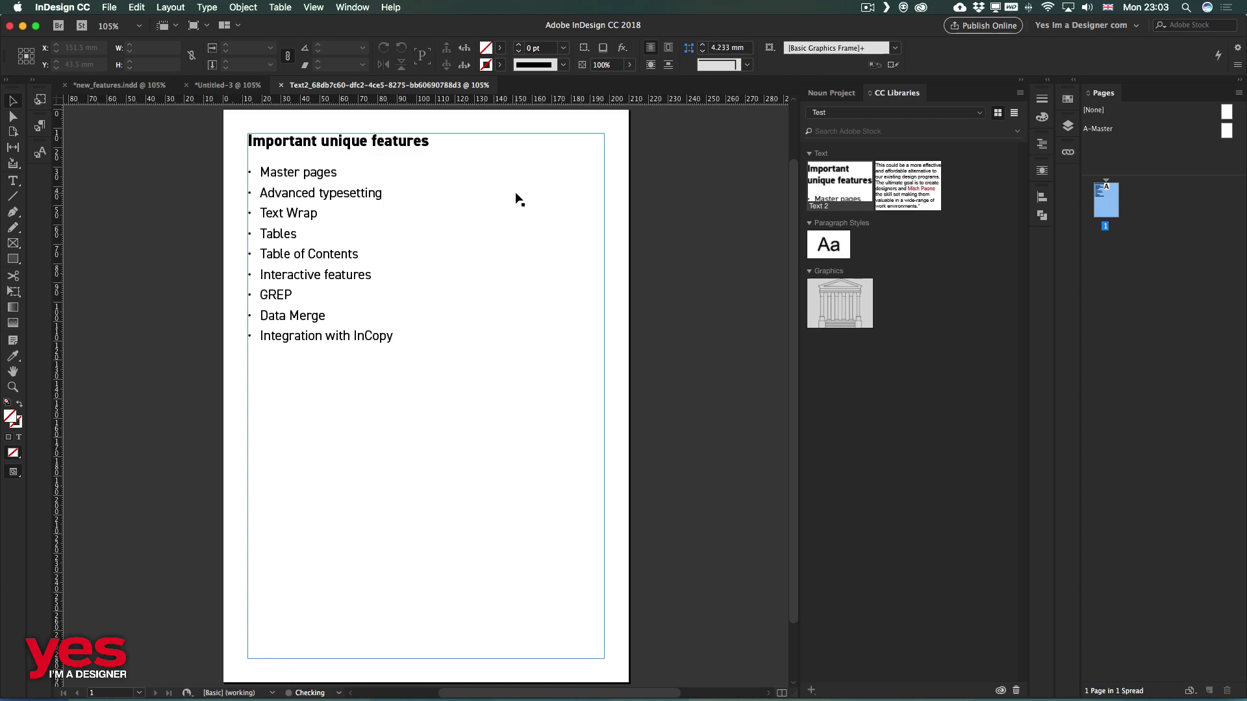
Step: Retitle the heading to 'InDesign unique features' and delete the GREP, Data Merge and InCopy bullets
double_click(293, 145)
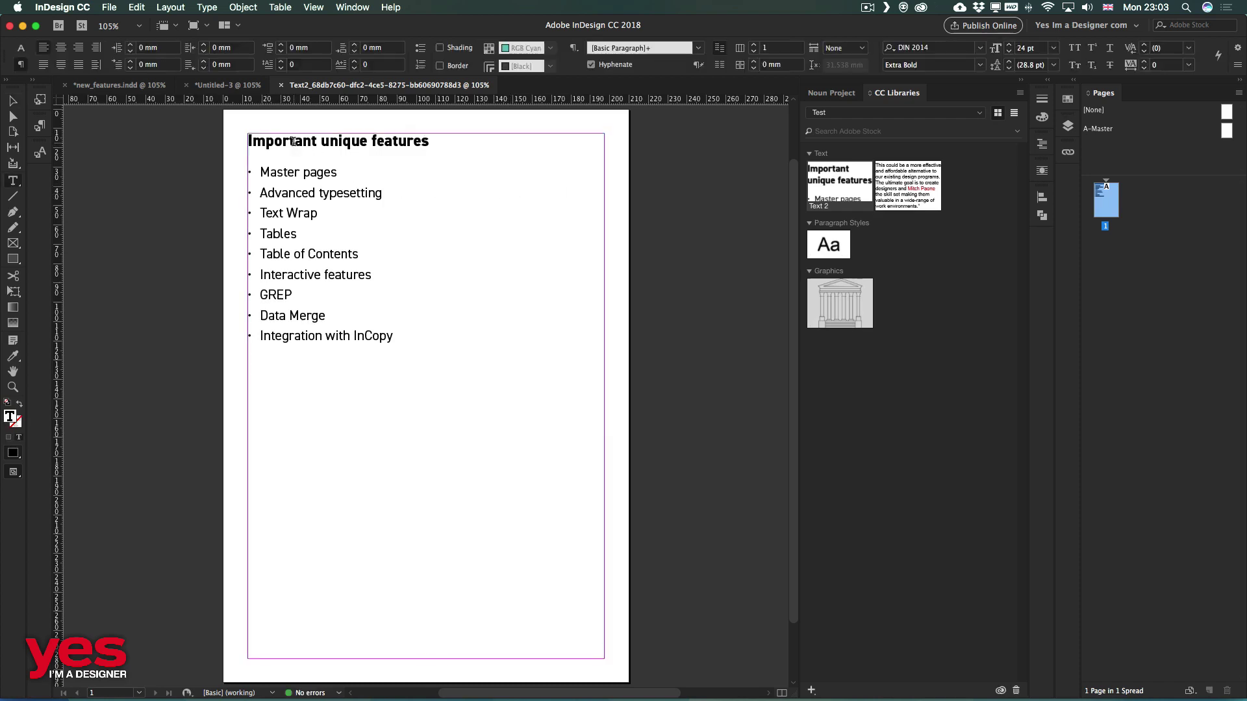
double_click(281, 142)
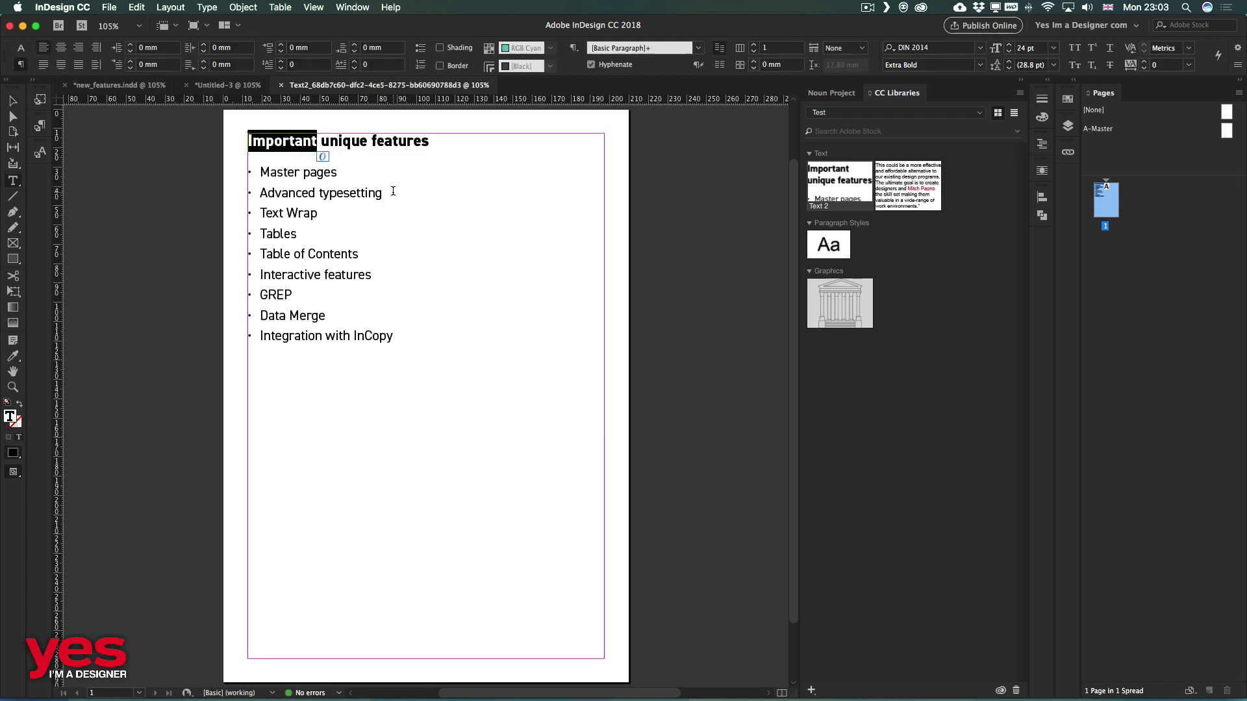
text(InDes)
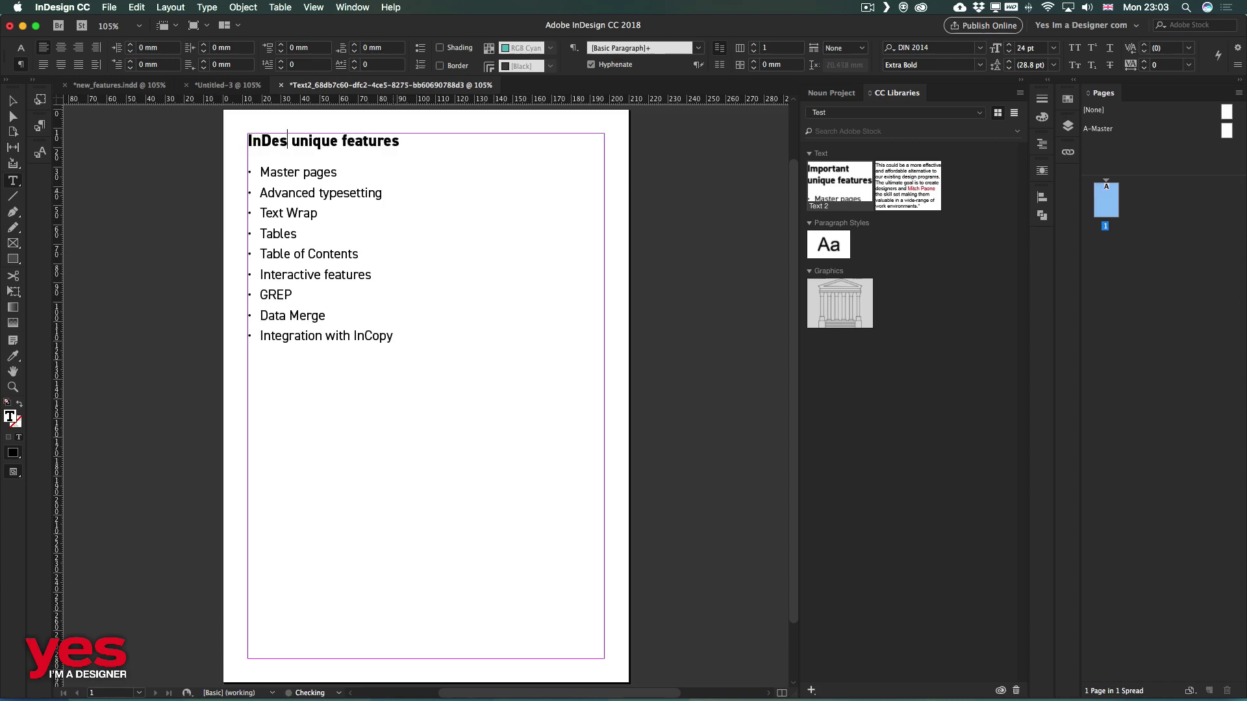
text(ign)
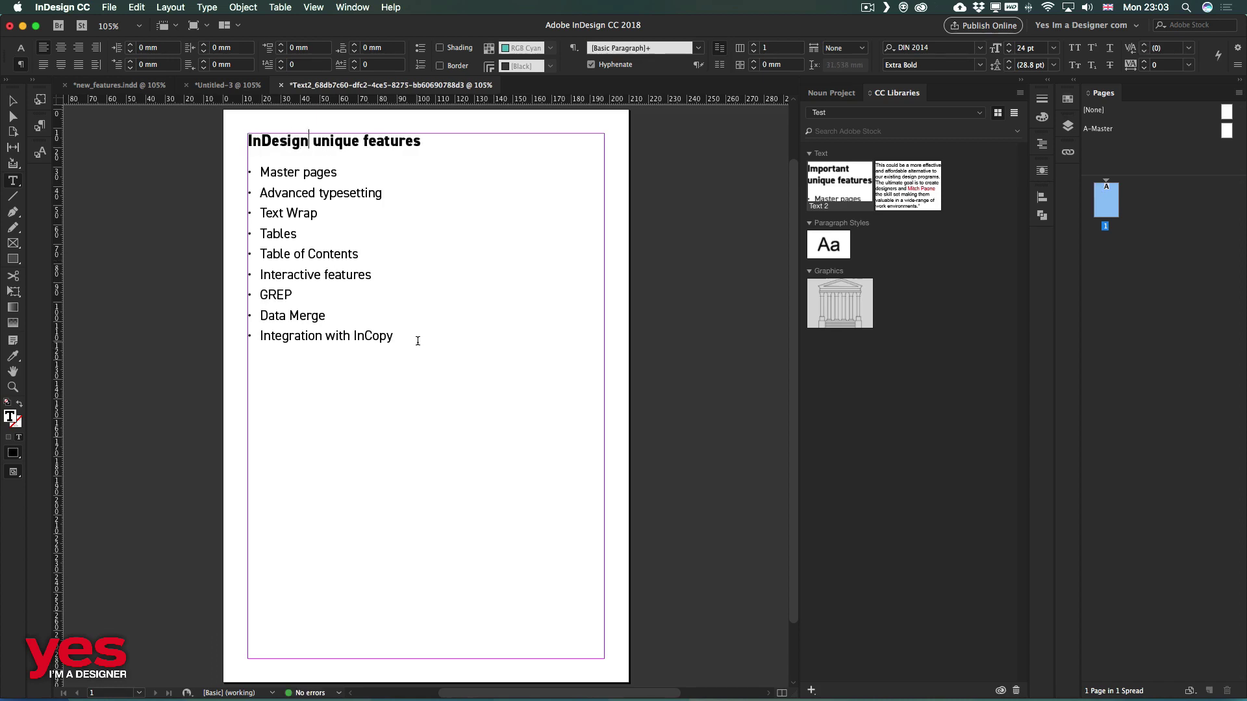
drag(393, 337, 205, 295)
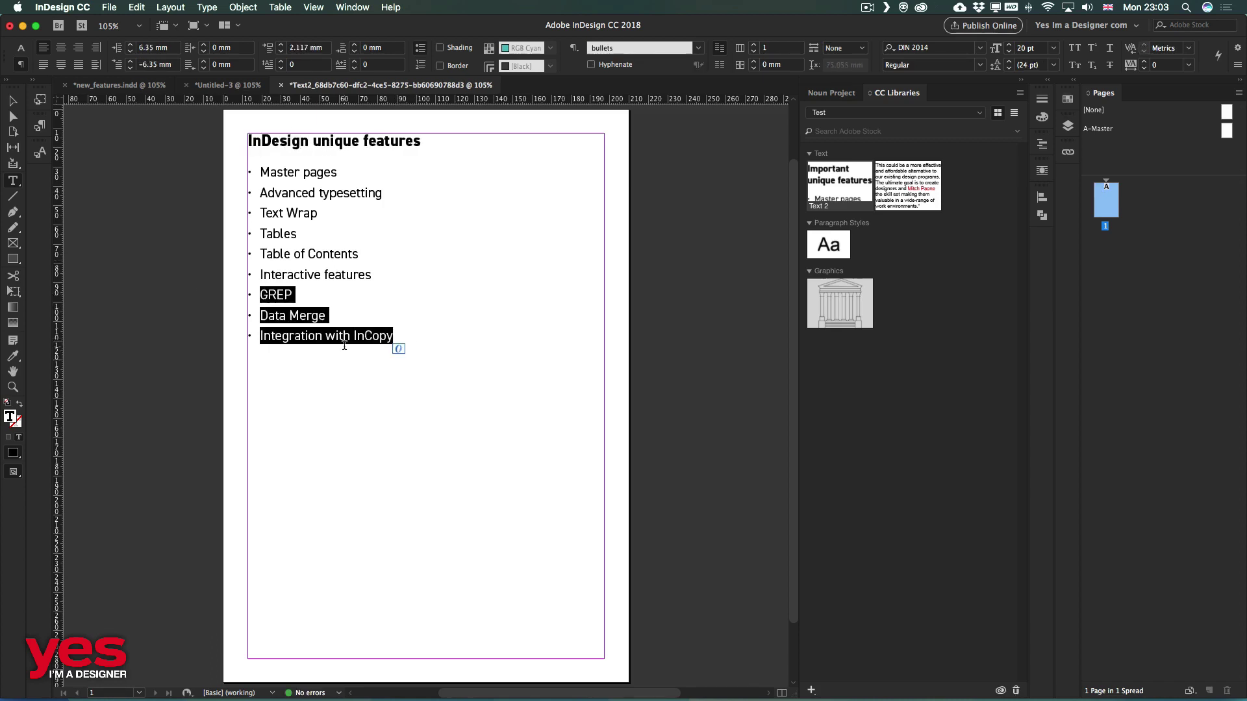
key(BackSpace)
key(Escape)
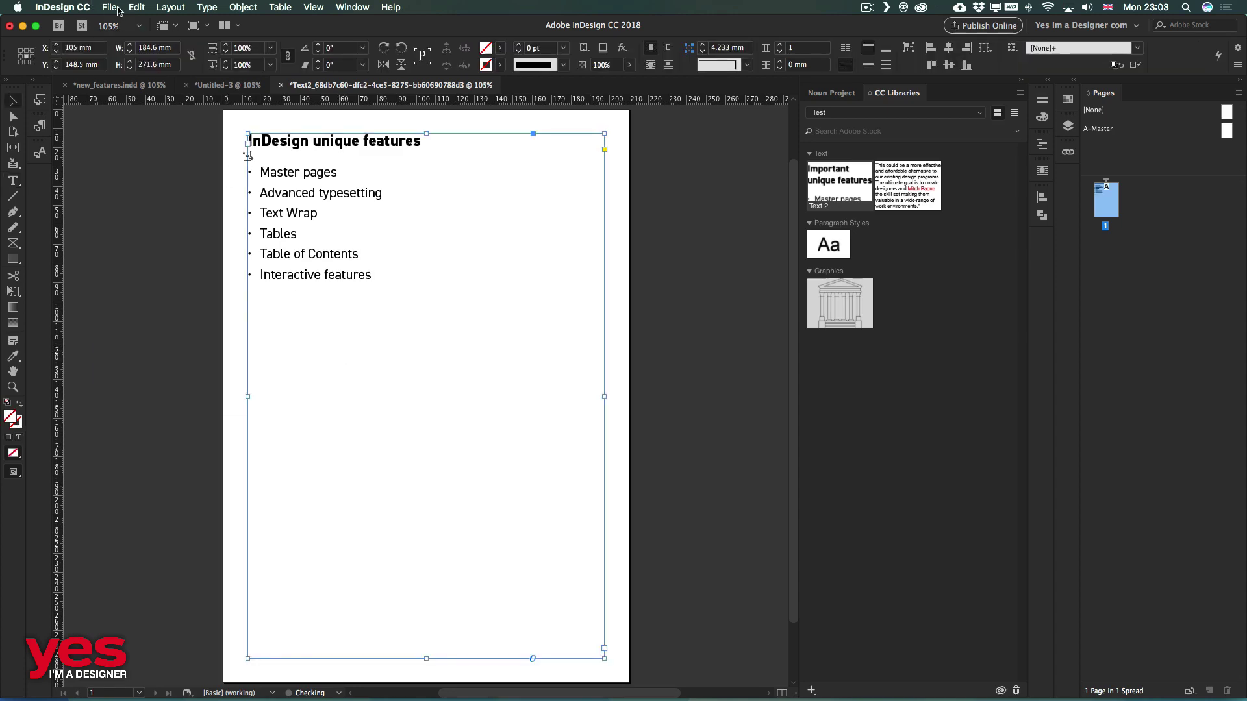
Step: Save and close the edited Text 2 asset, then check the updated list in Untitled-3
click(111, 8)
click(118, 92)
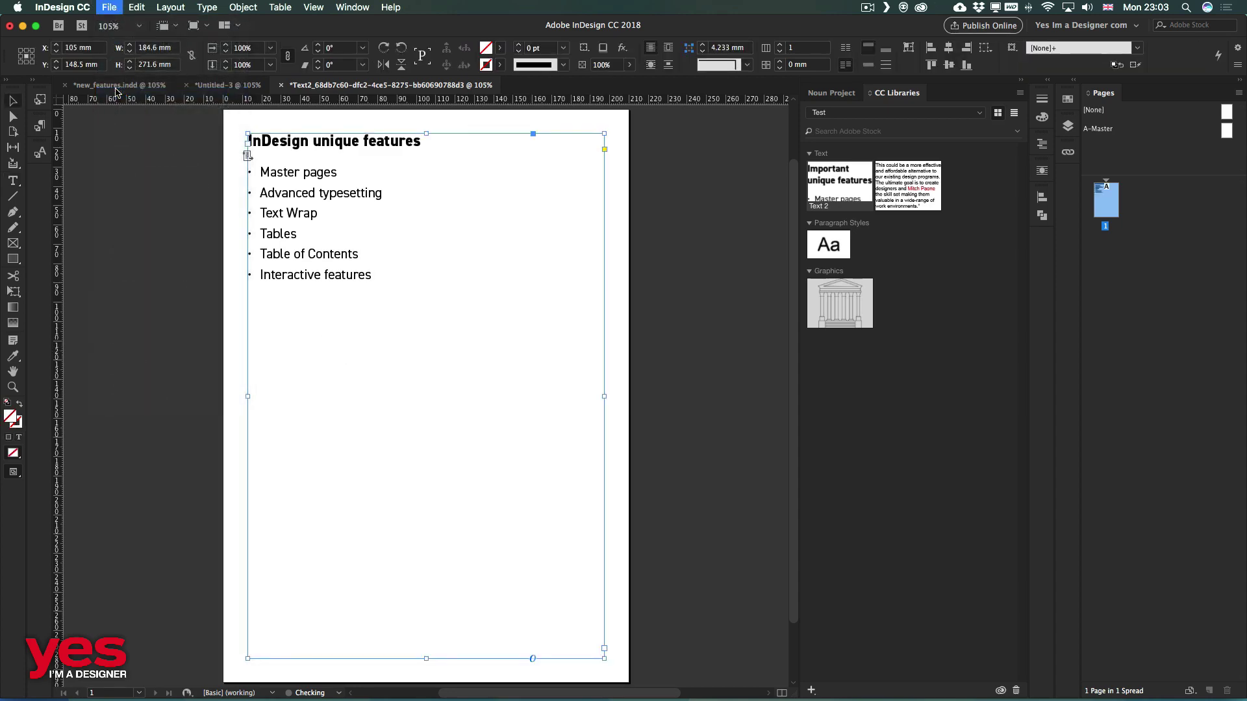
click(283, 86)
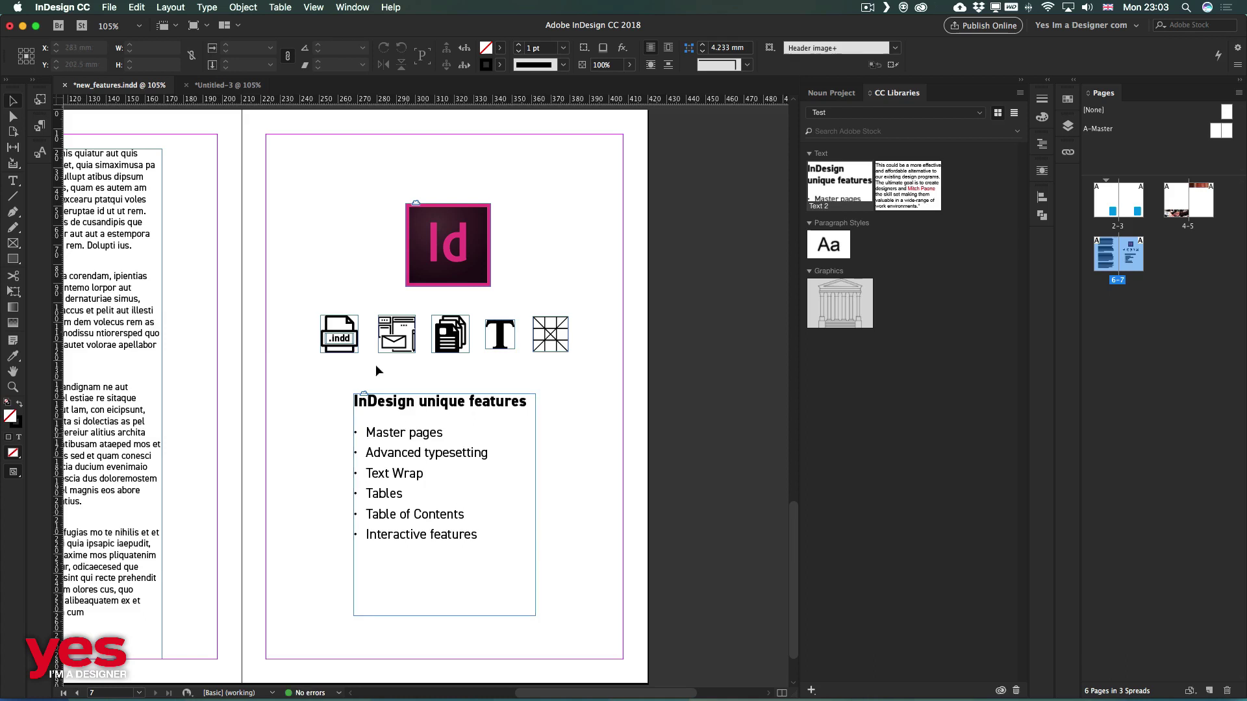
click(230, 86)
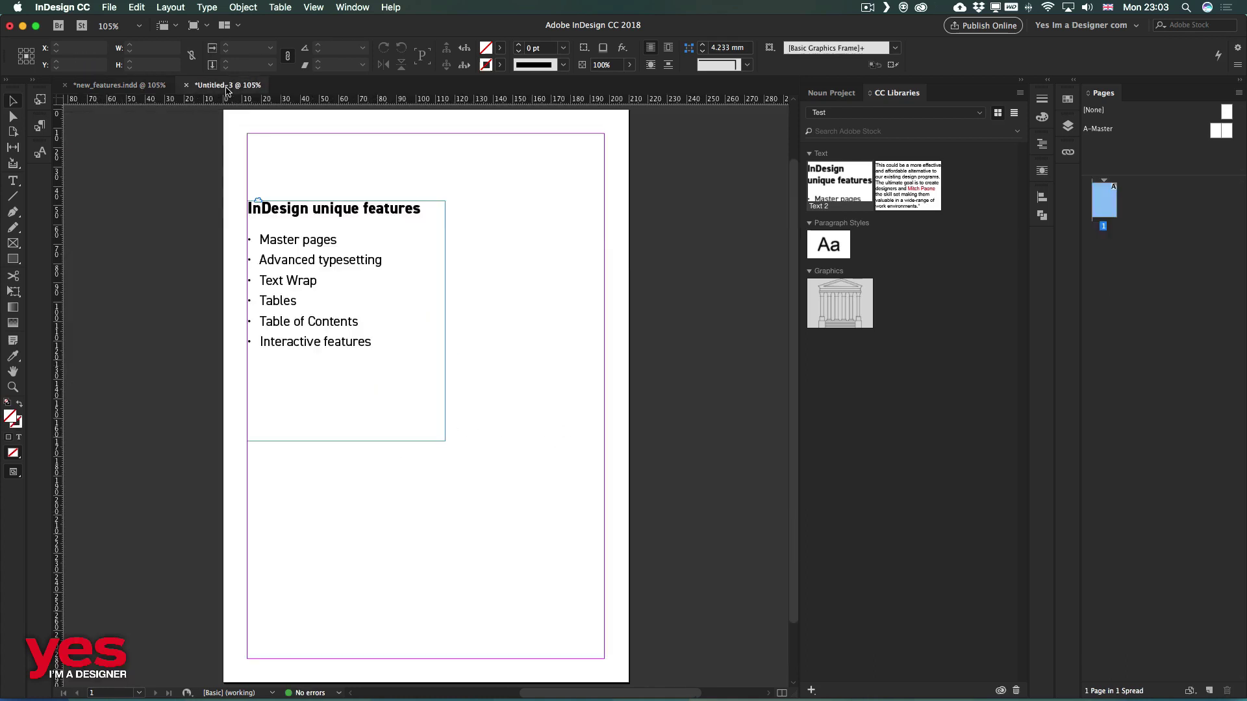